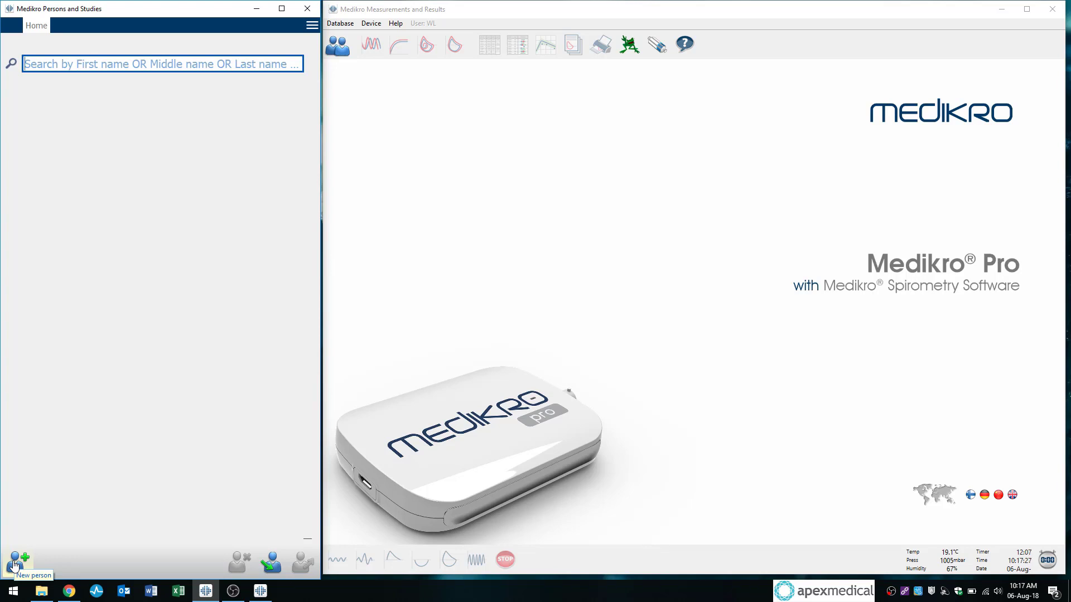
Create a new person record with a person code, first name, last name, birthdate and gender Male.
click(15, 566)
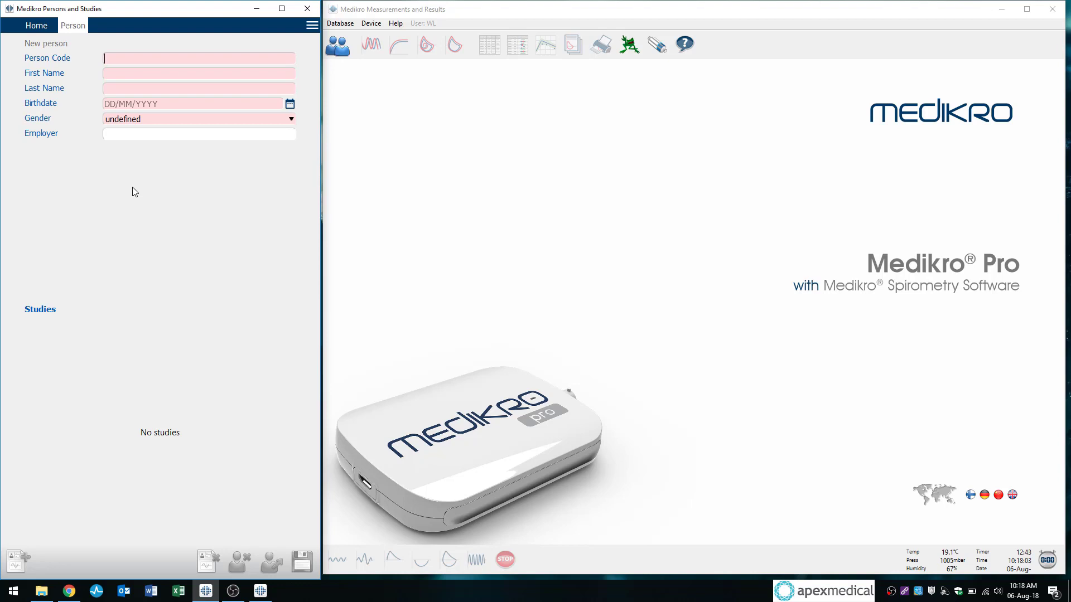
text(AP)
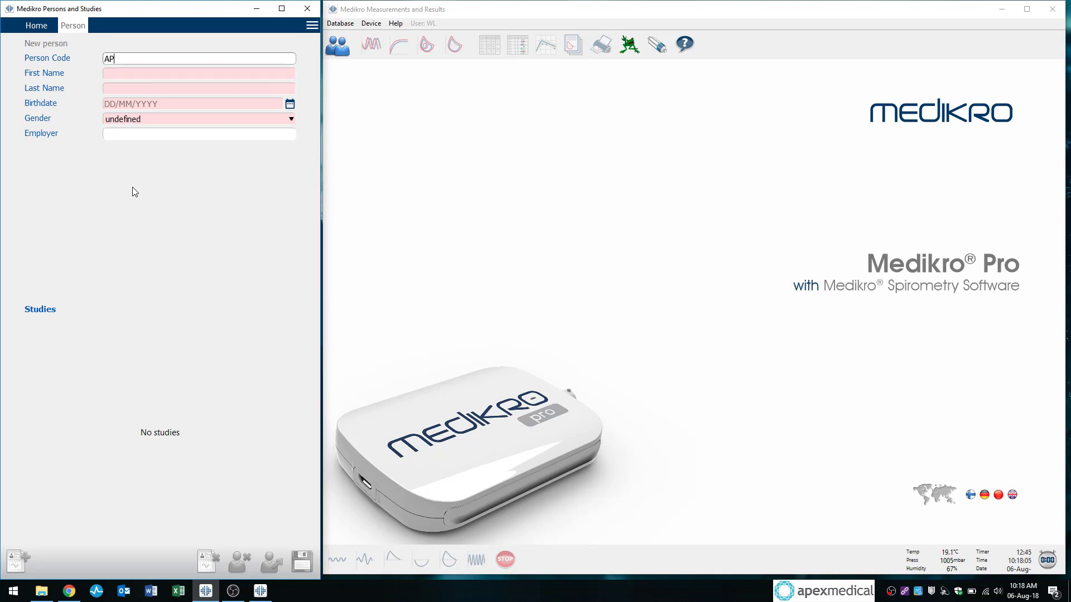
text(EX1234)
key(Tab)
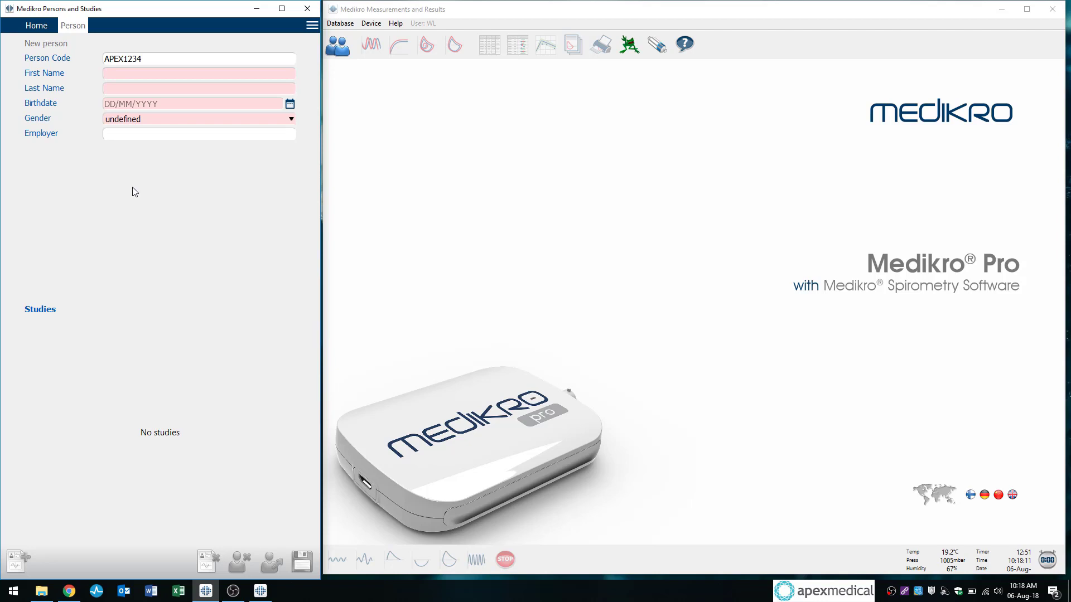
text(Donald)
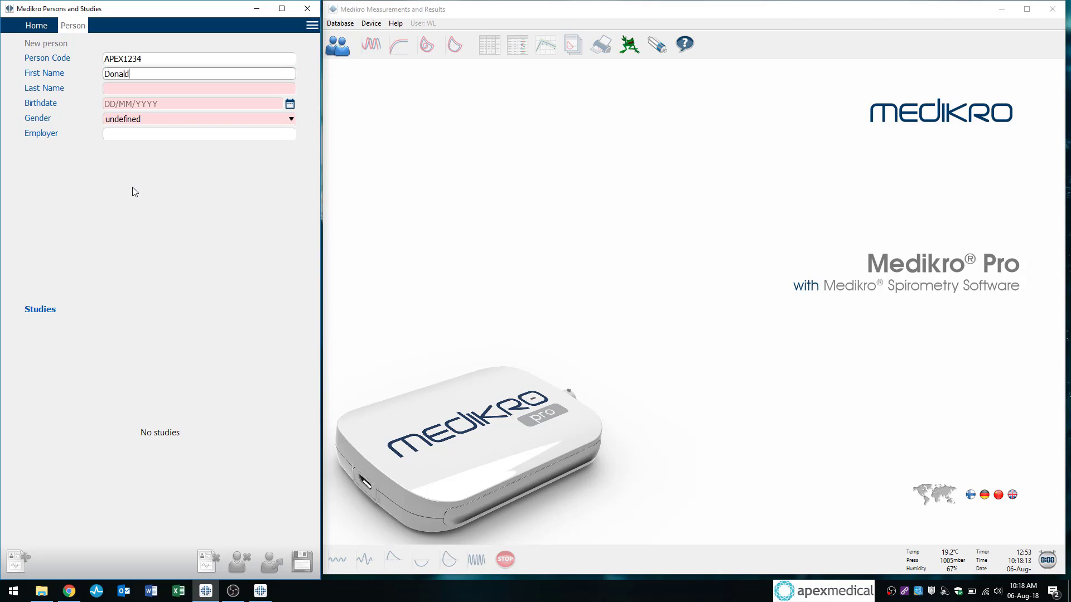
key(Tab)
text(DUCK)
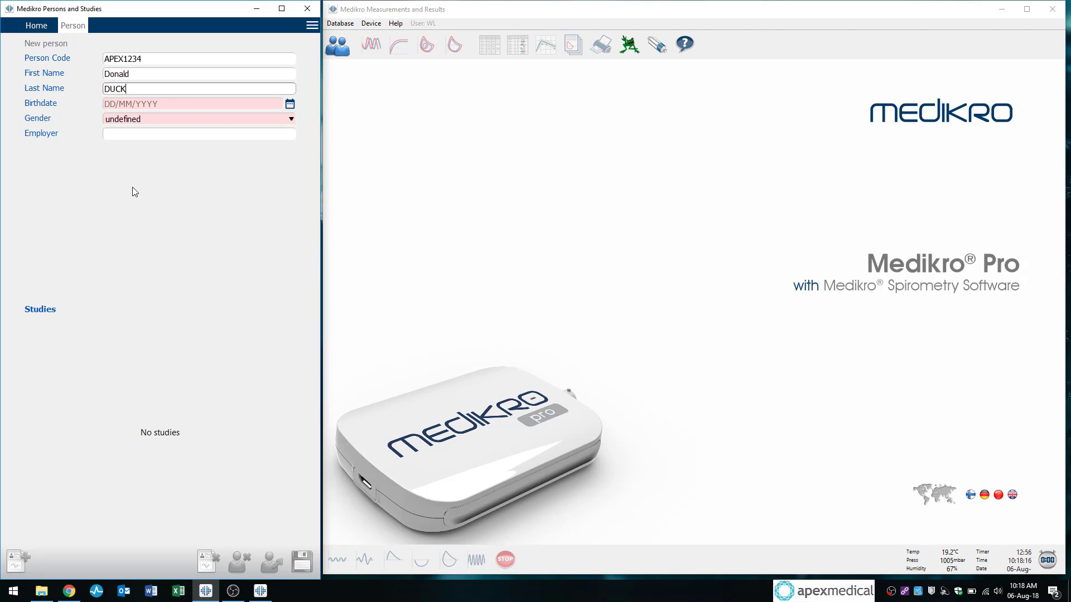
key(Tab)
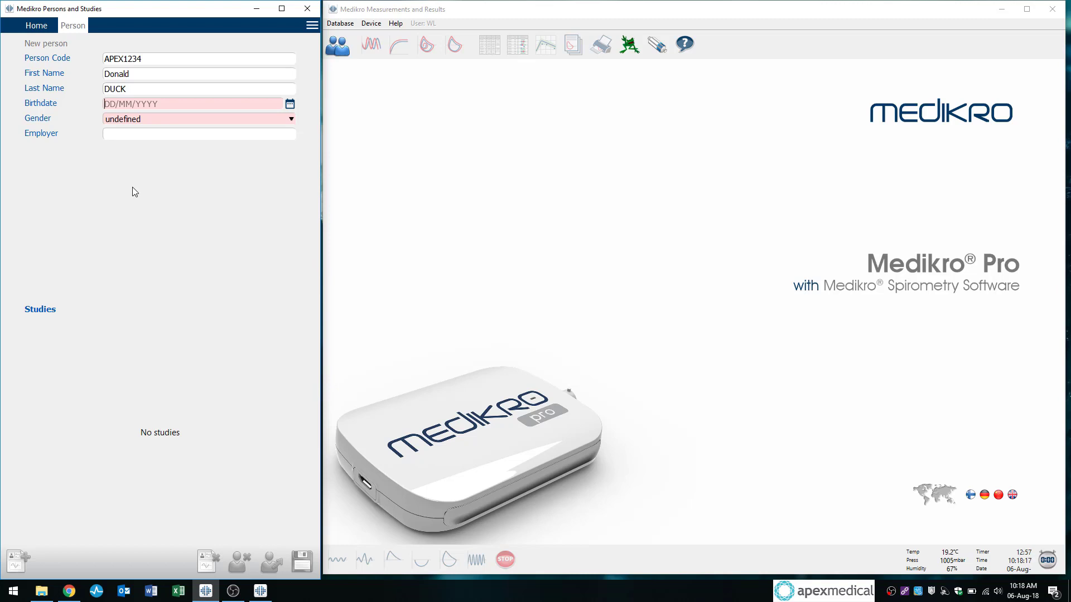
text(25/11/1991)
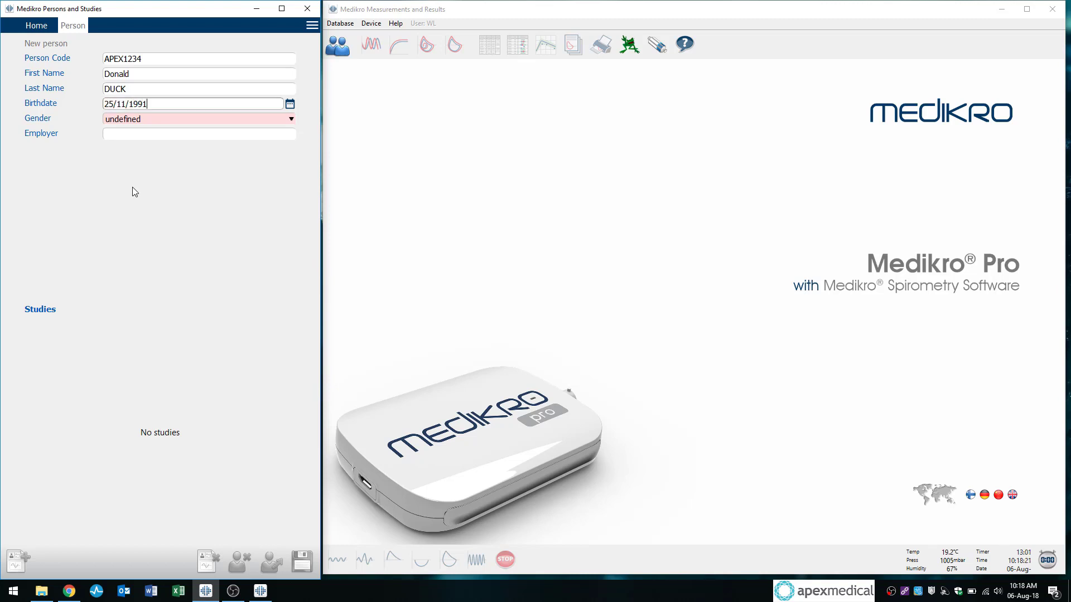
click(284, 119)
click(269, 145)
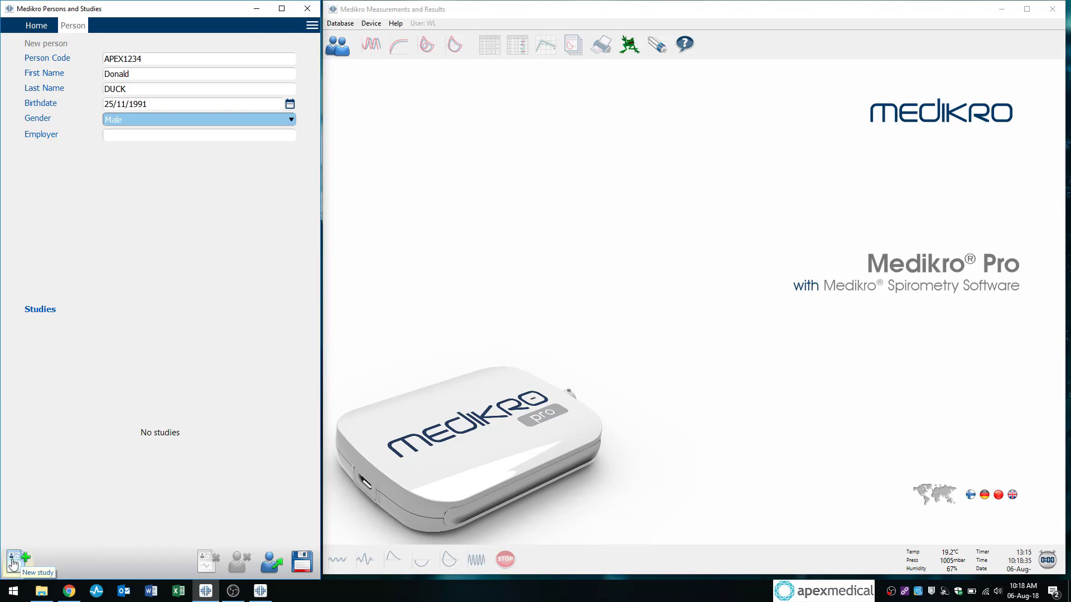
Save the person and start a new study with height 181 cm and weight 85 kg.
click(13, 564)
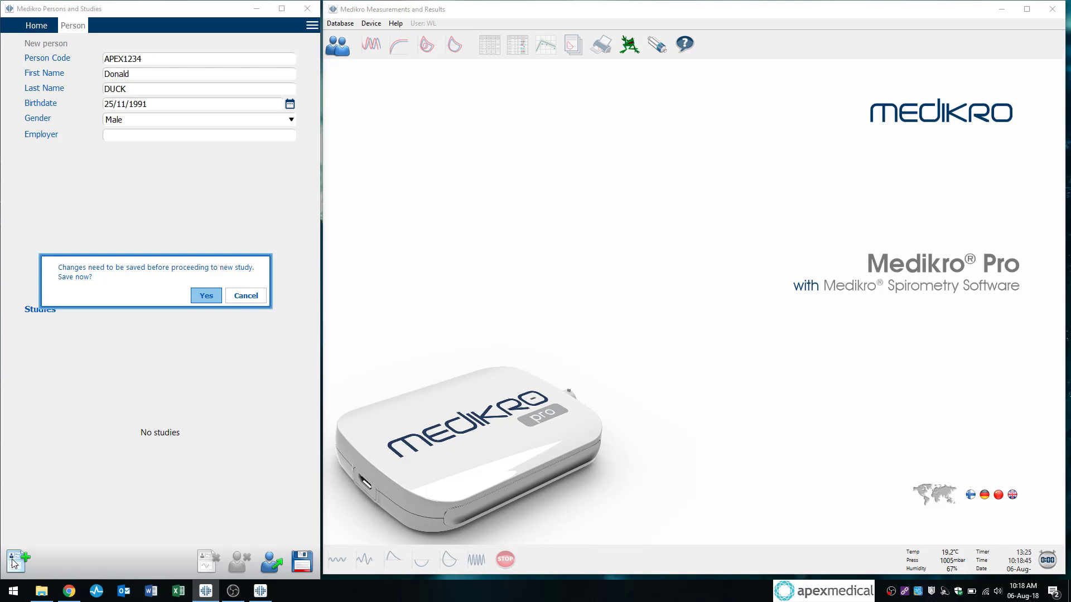
click(204, 298)
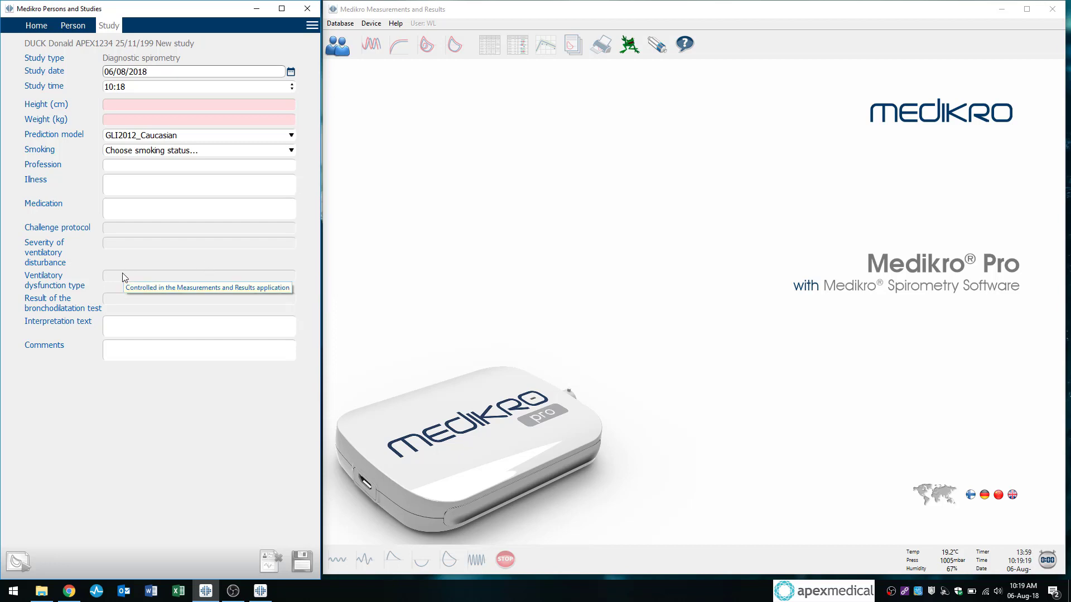
click(131, 105)
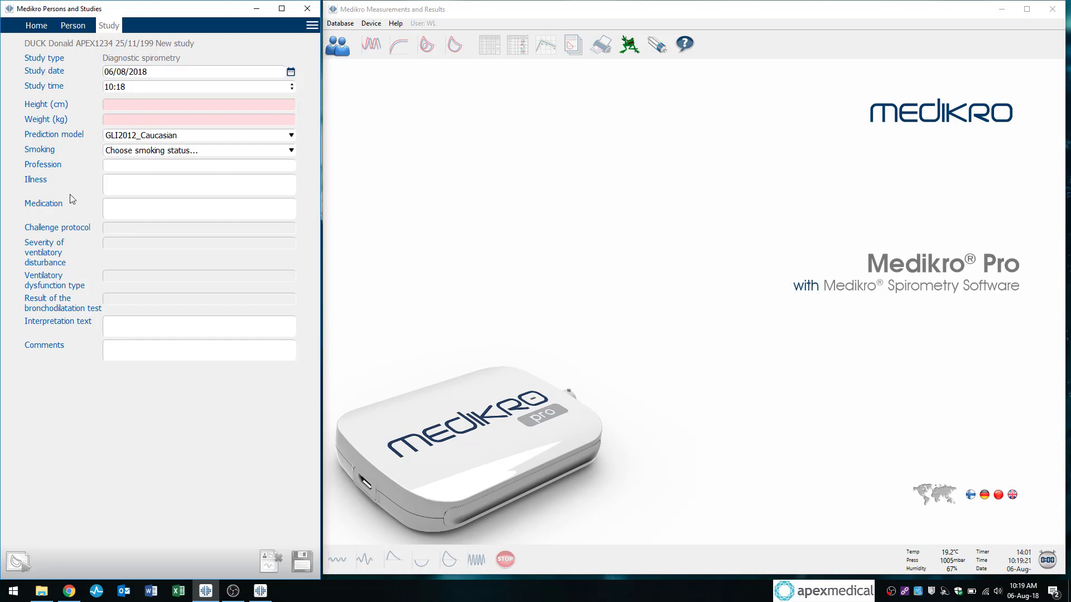
text(191)
key(Tab)
key(shift+Tab)
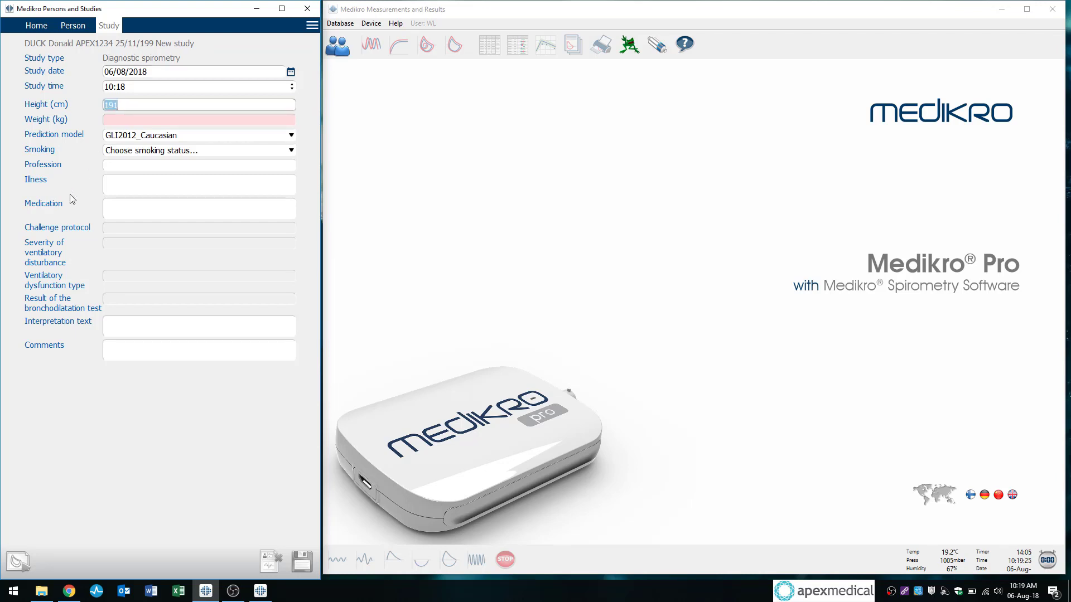
text(181)
key(Tab)
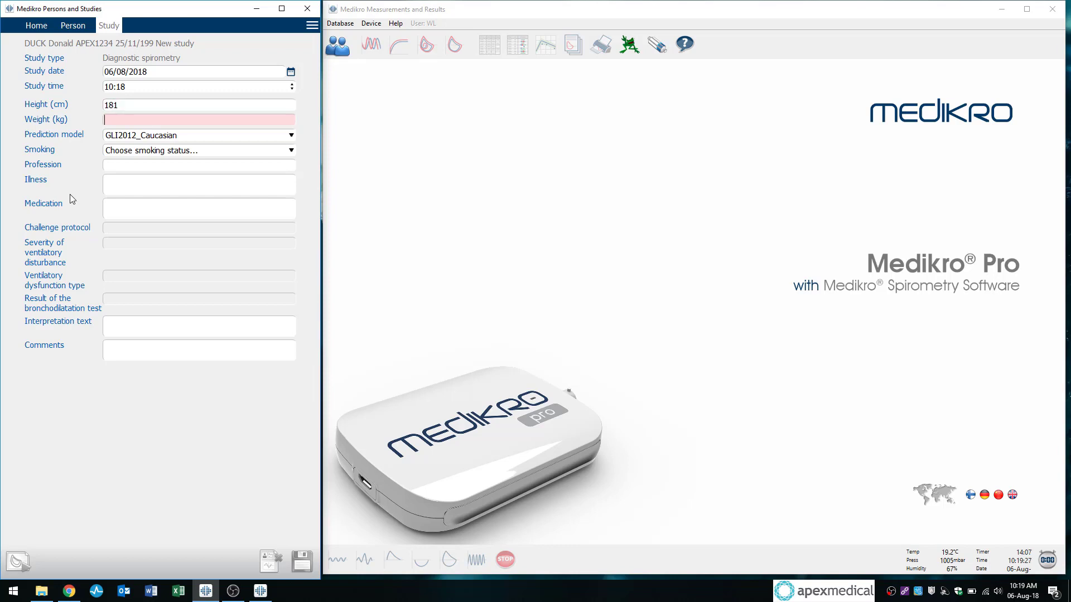
text(85)
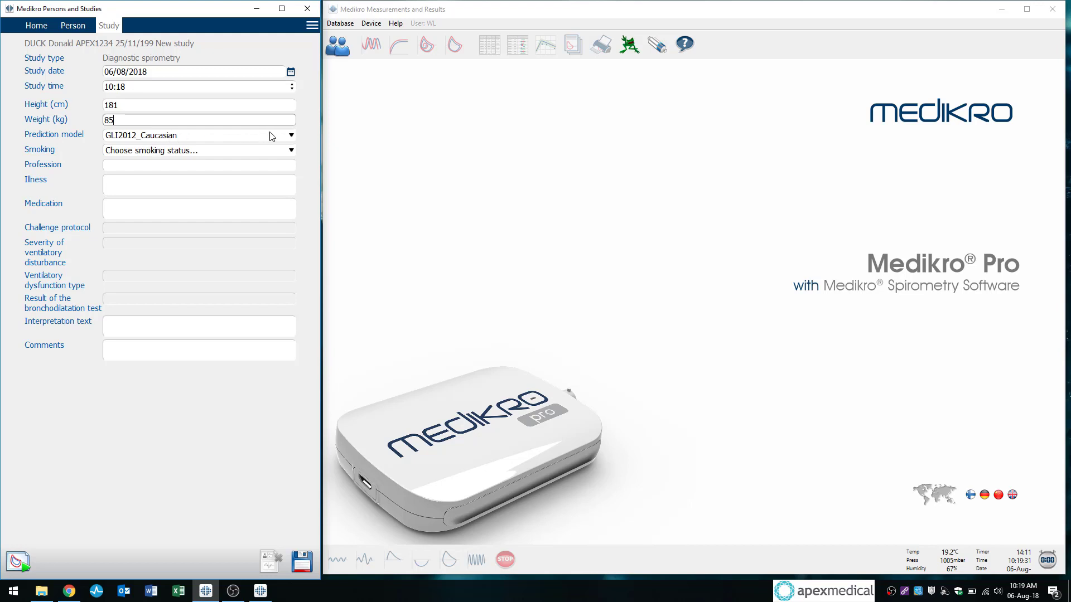
Set the prediction model to GLI2012_South_East_Asians and enter the medication note "Last took salbutamol 48 hrs ago.".
click(289, 135)
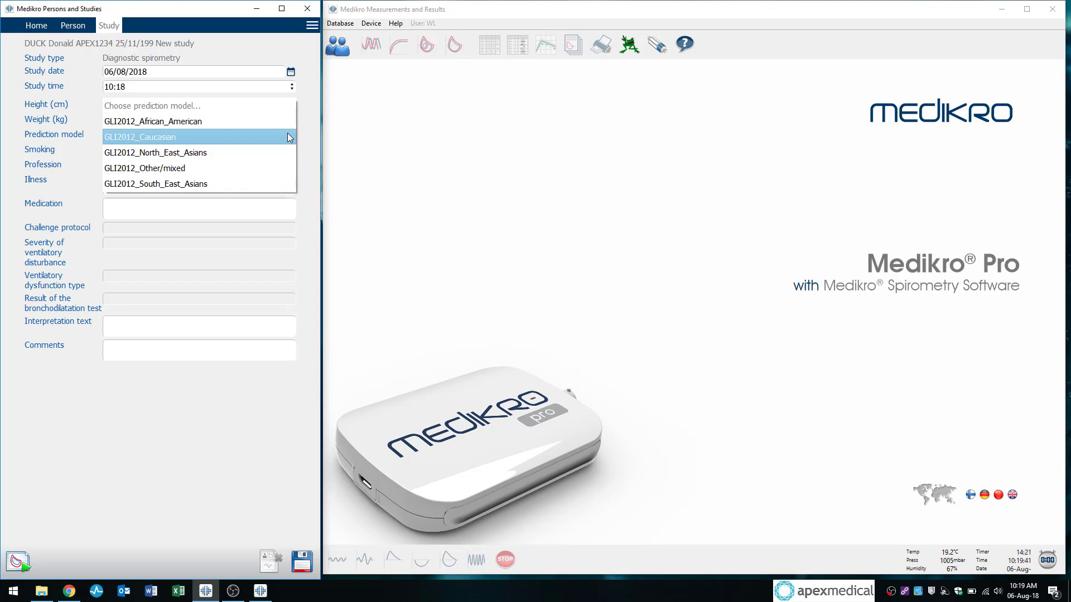
click(222, 185)
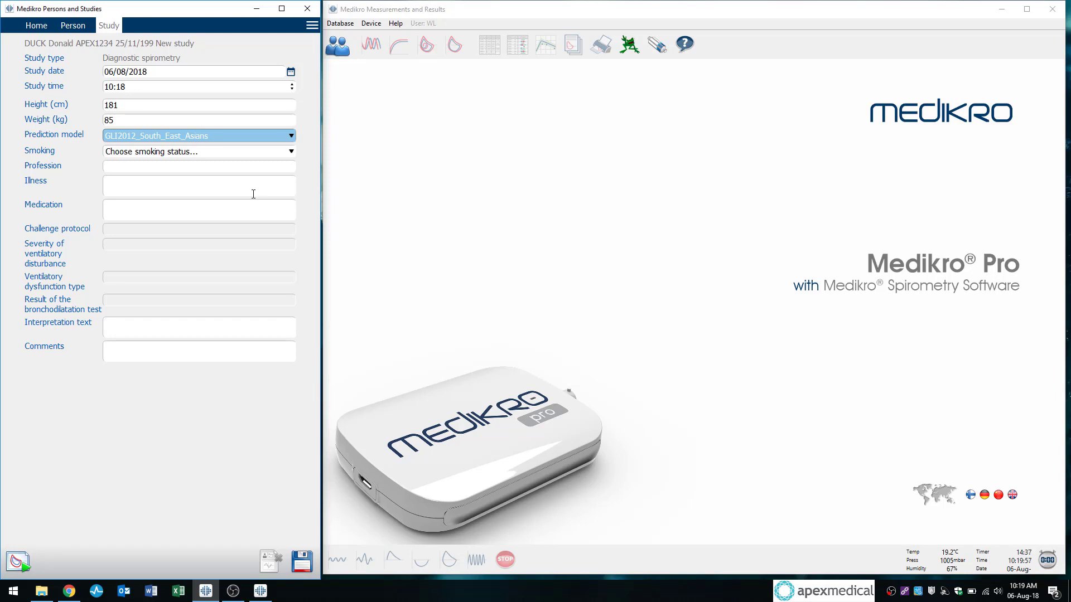
click(159, 210)
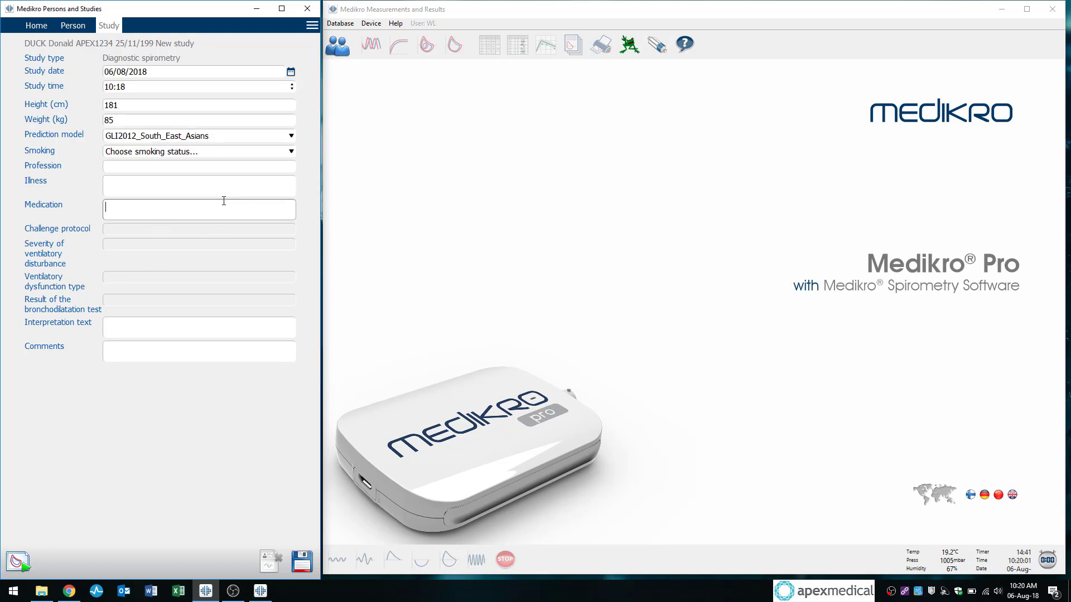
text(Last took )
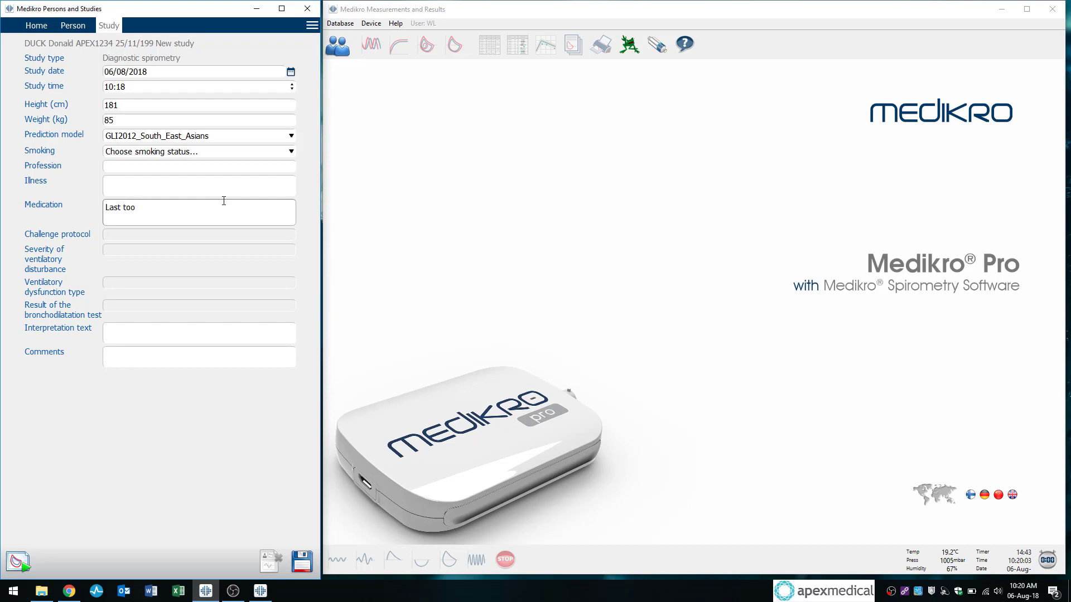
text(salbutamol 48 hrs ago.)
Open the study for measurement, record the first Pre flow-volume manoeuvre and accept it.
click(17, 564)
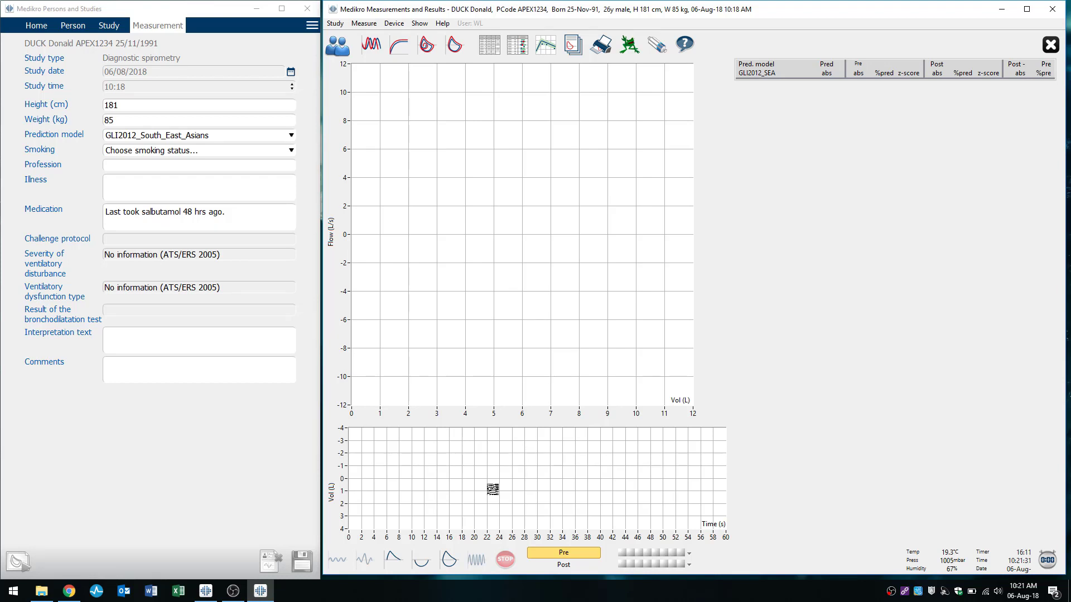
click(449, 560)
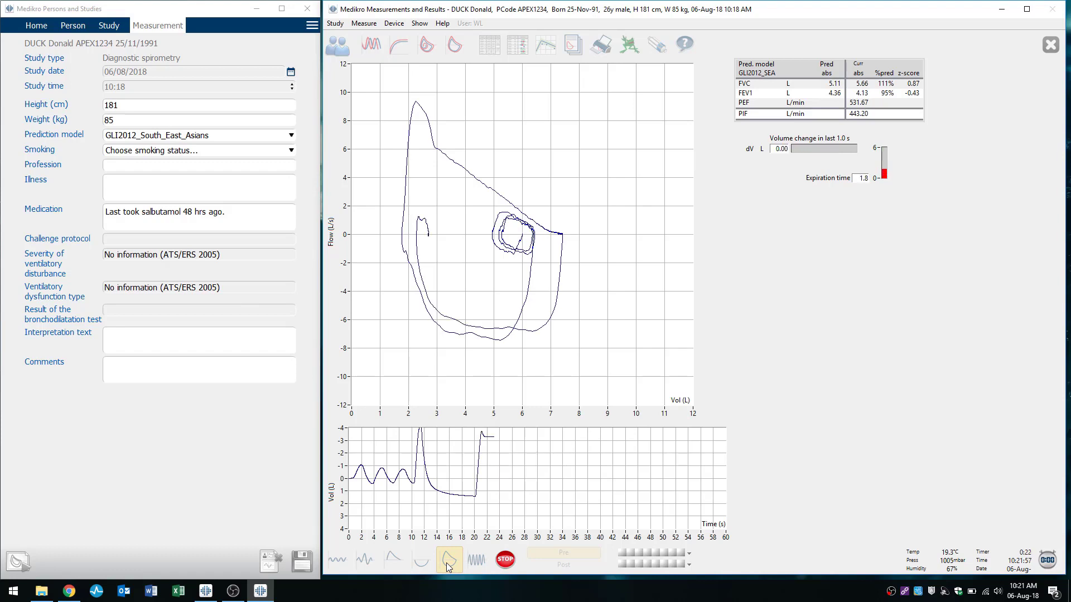
click(503, 561)
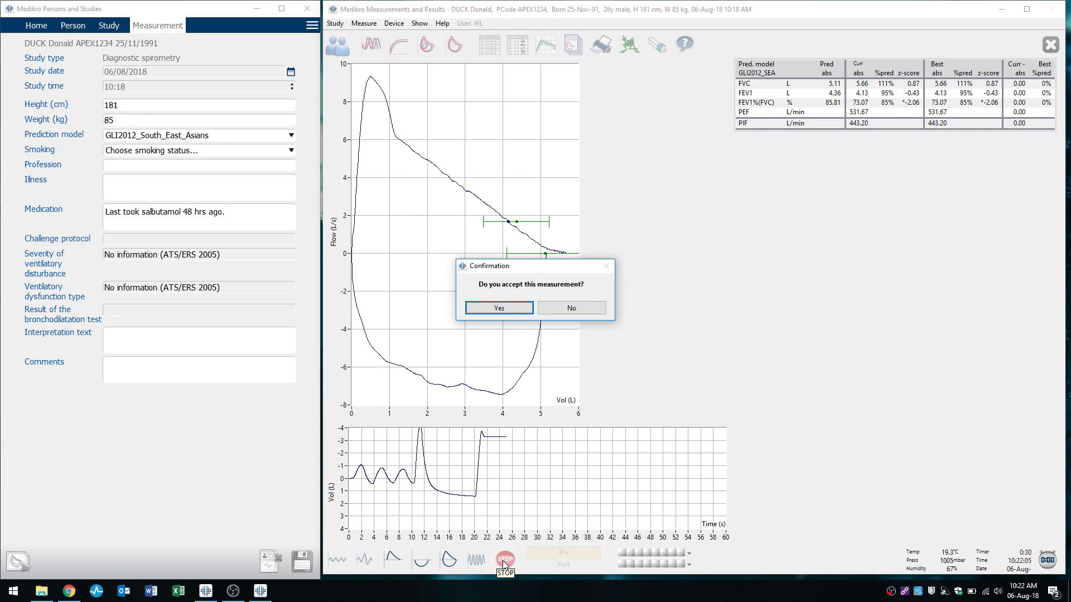
click(499, 309)
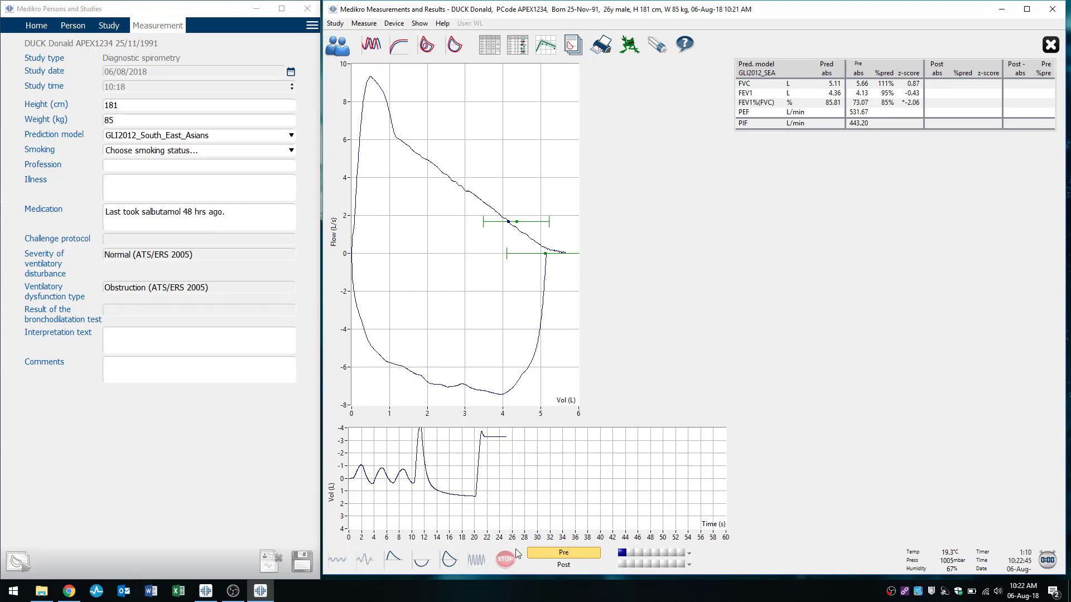
Record a second Pre flow-volume manoeuvre, stop it after the final inhalation and accept the measurement.
click(449, 562)
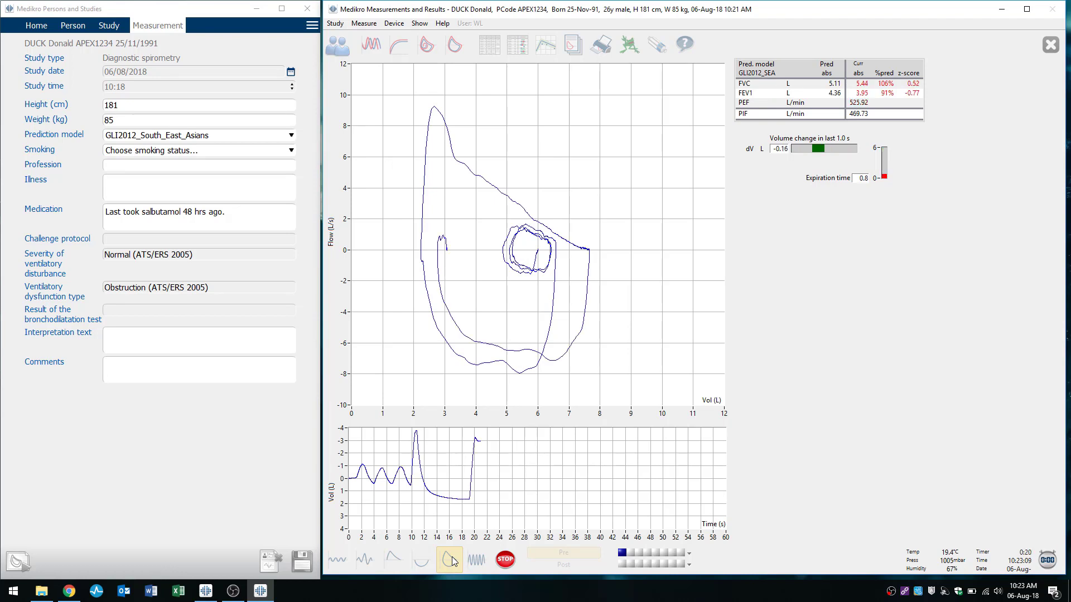
click(504, 560)
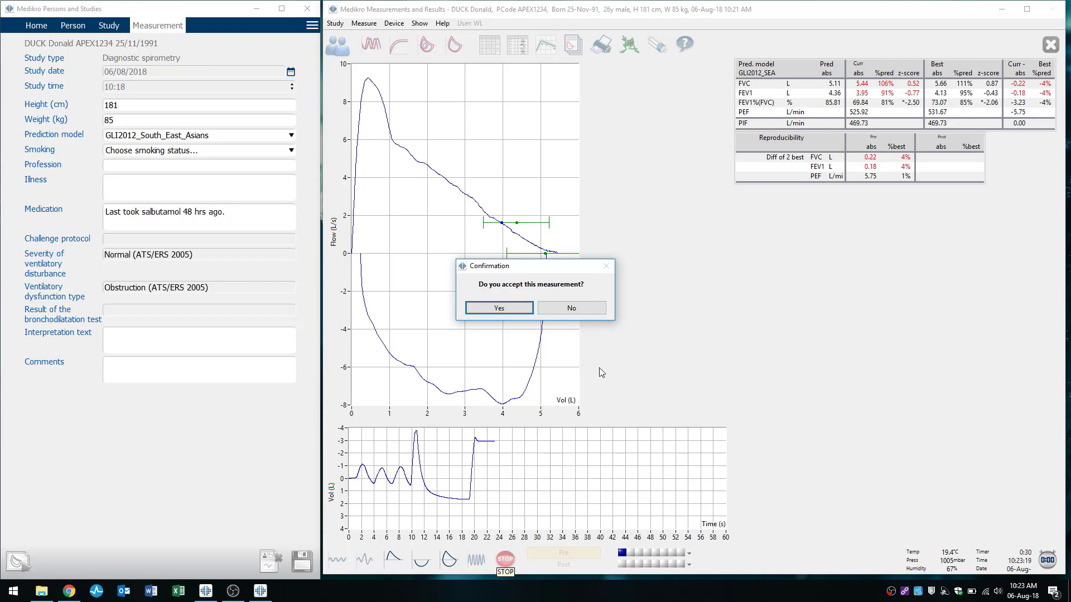
click(520, 312)
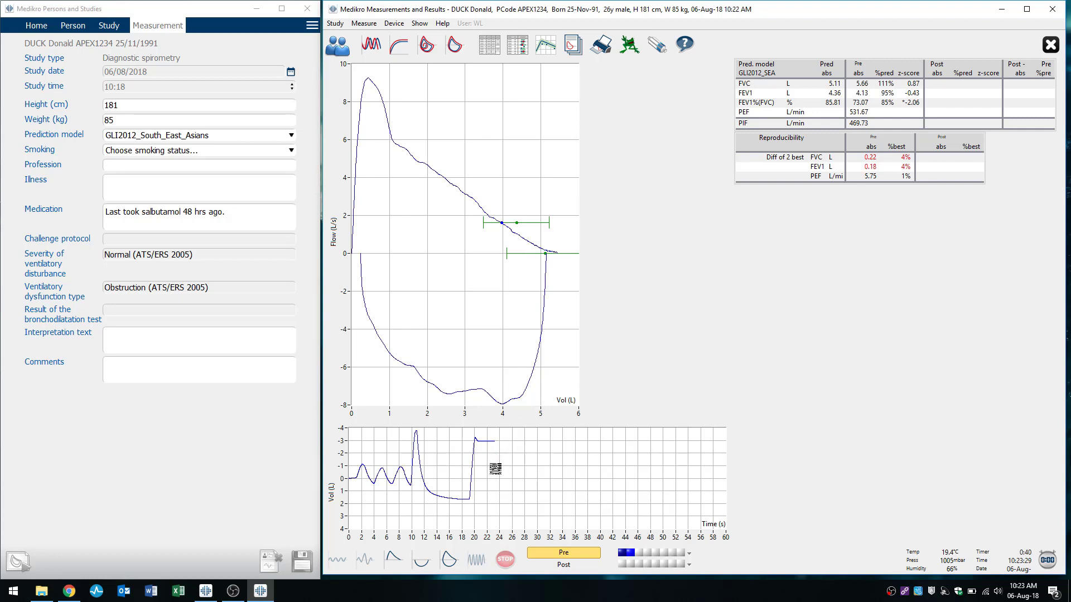
Record and accept a third Pre flow-volume measurement.
click(449, 559)
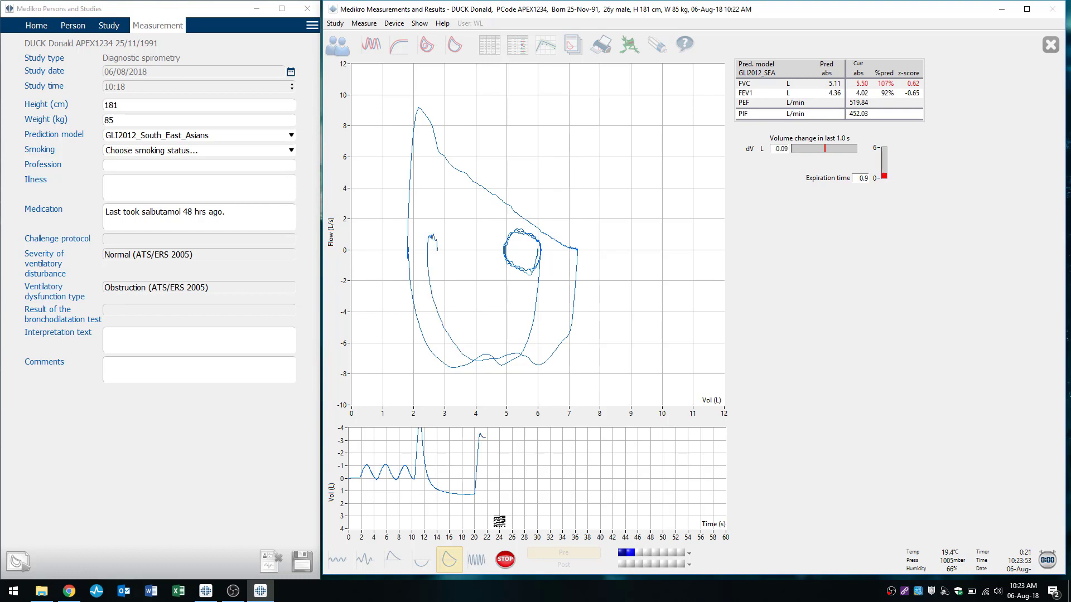
click(507, 560)
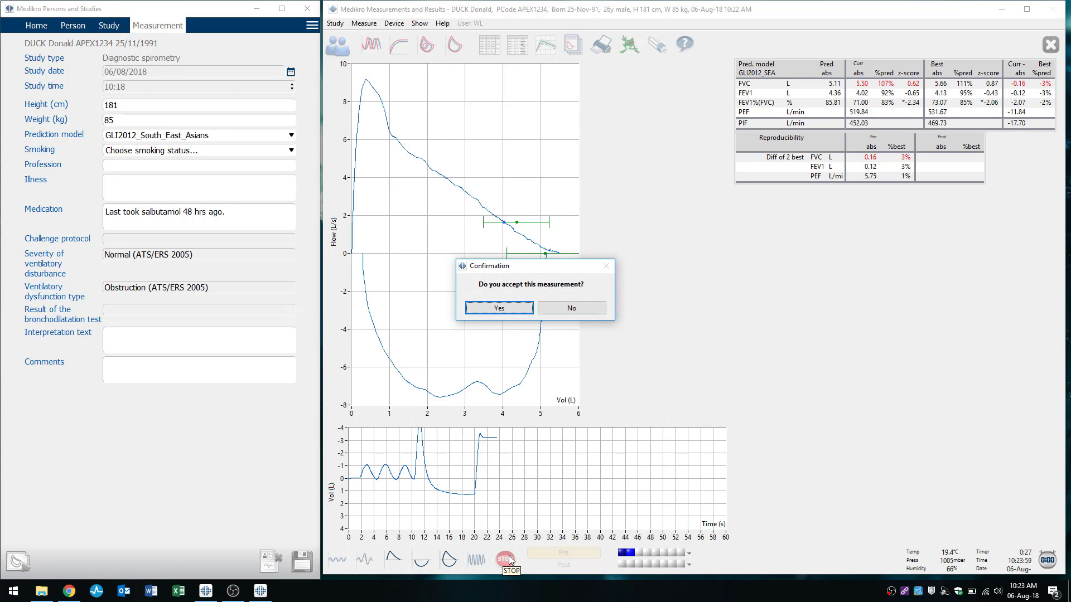
click(519, 309)
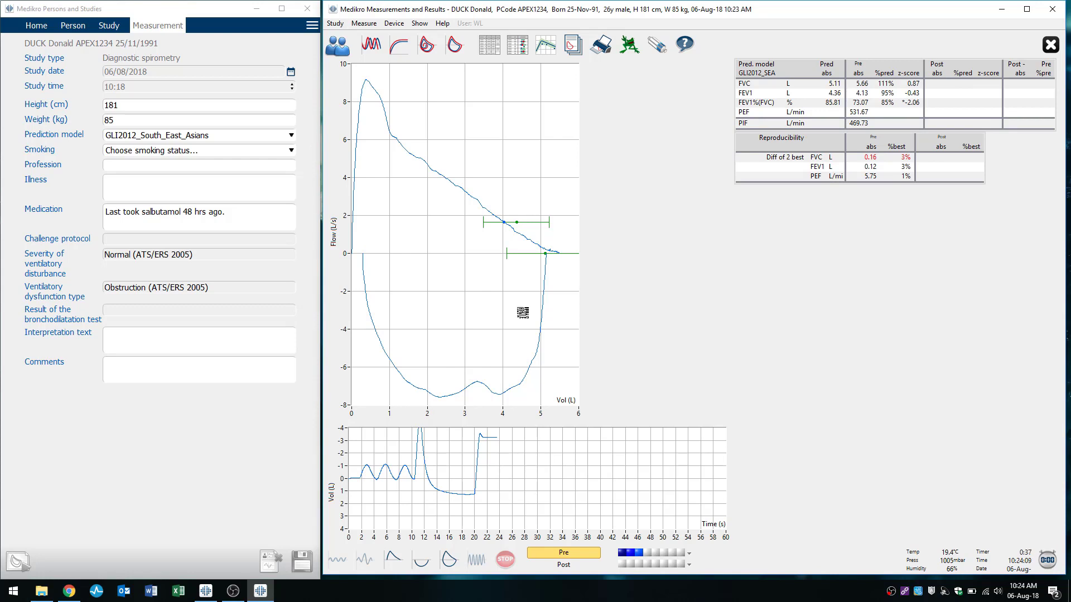
Compare the three Pre measurements as overlaid flow-volume curves and in the results table, ending on the curves view.
click(455, 46)
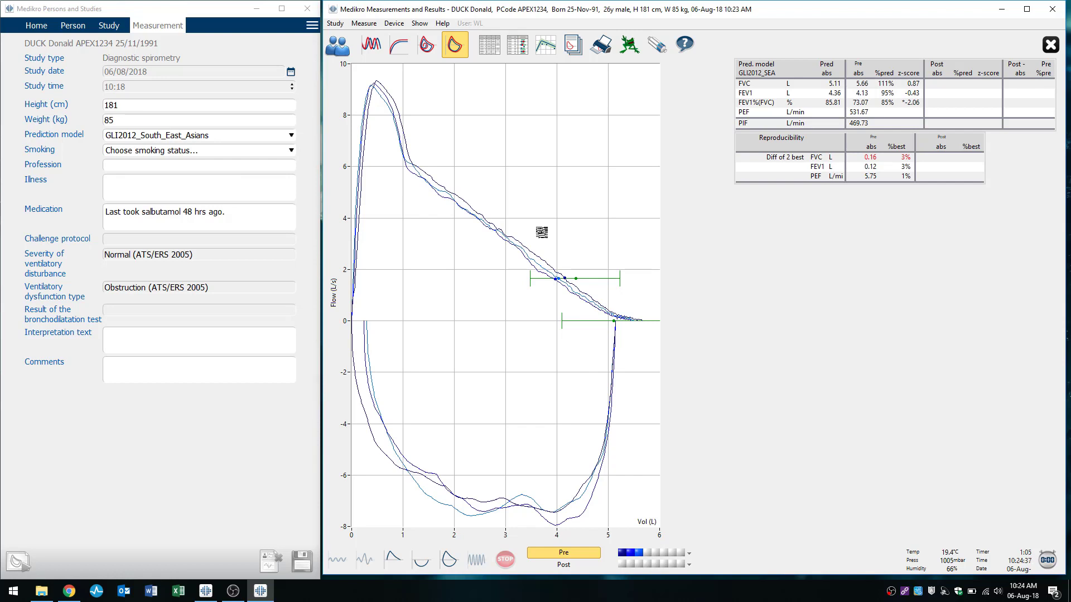
click(493, 53)
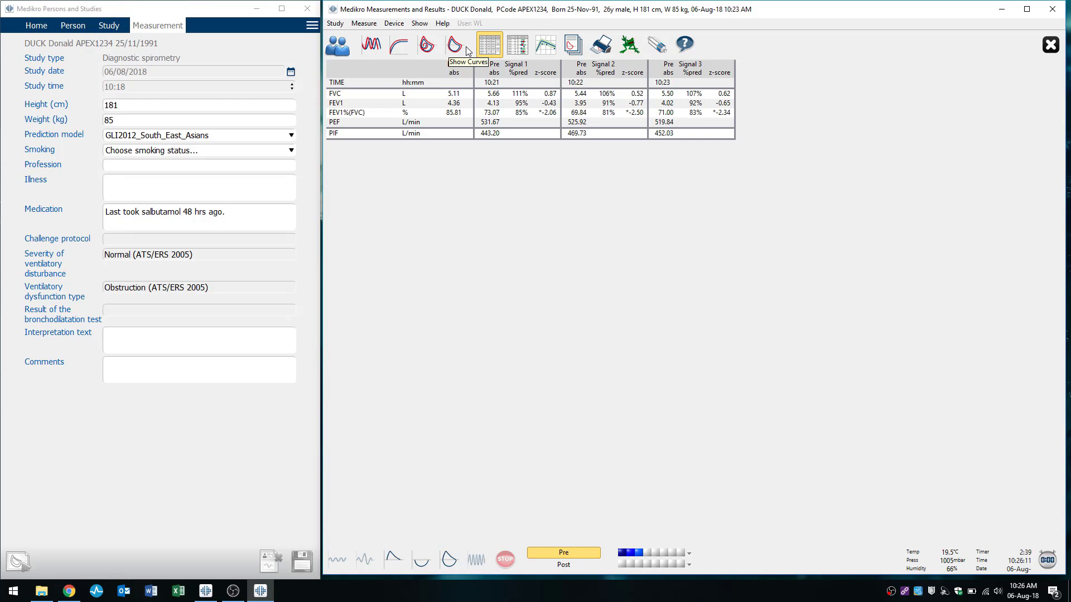
click(467, 51)
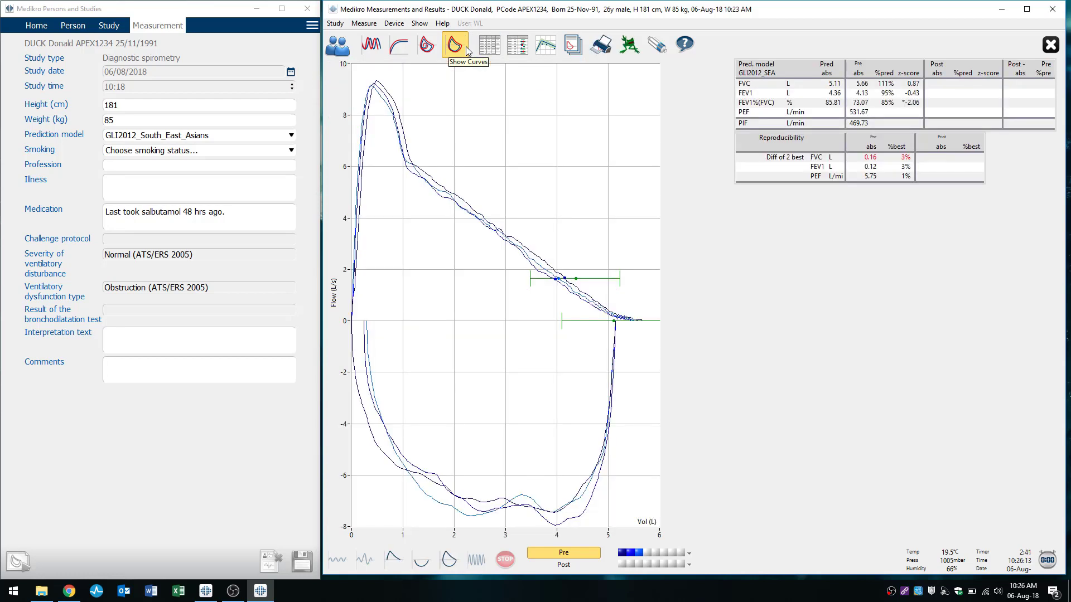